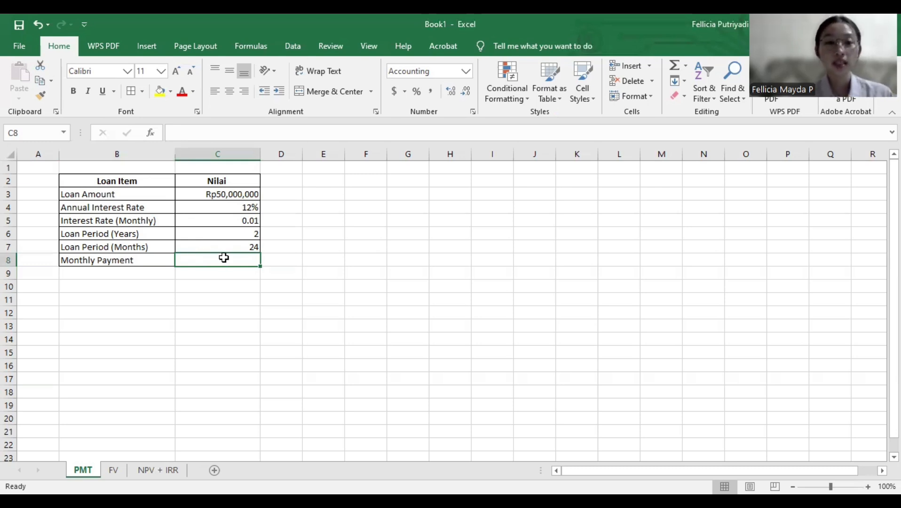
- Examine the loan amount, monthly interest rate and loan period cells, including the formulas for the monthly rate and months
left_click(217, 195)
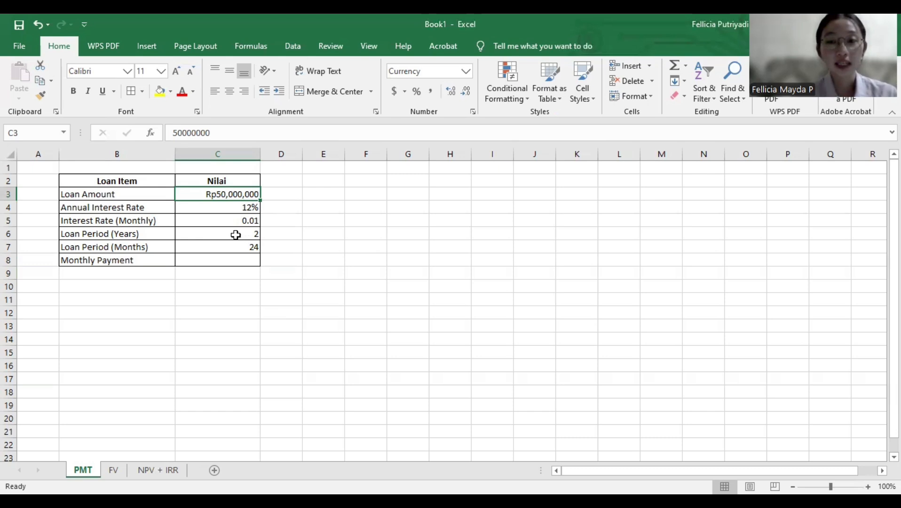
left_click(229, 220)
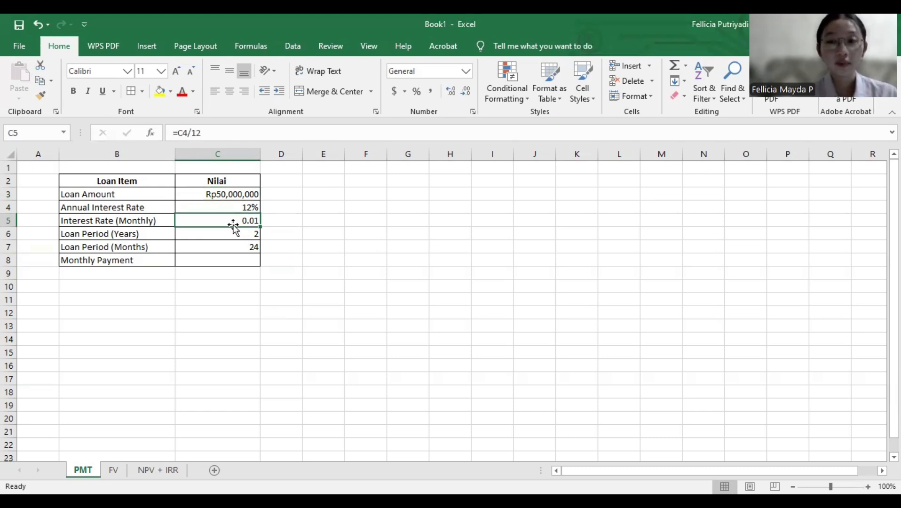
left_click(237, 248)
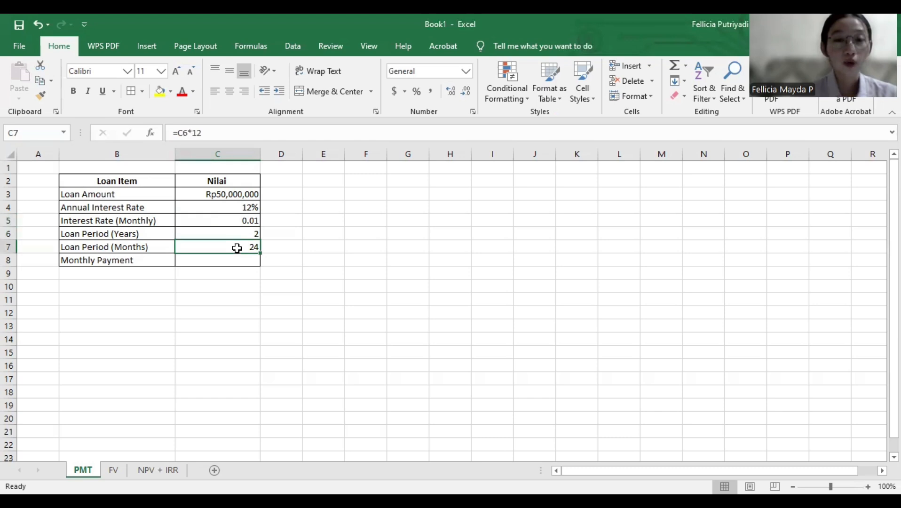
left_click(244, 233)
left_click(246, 247)
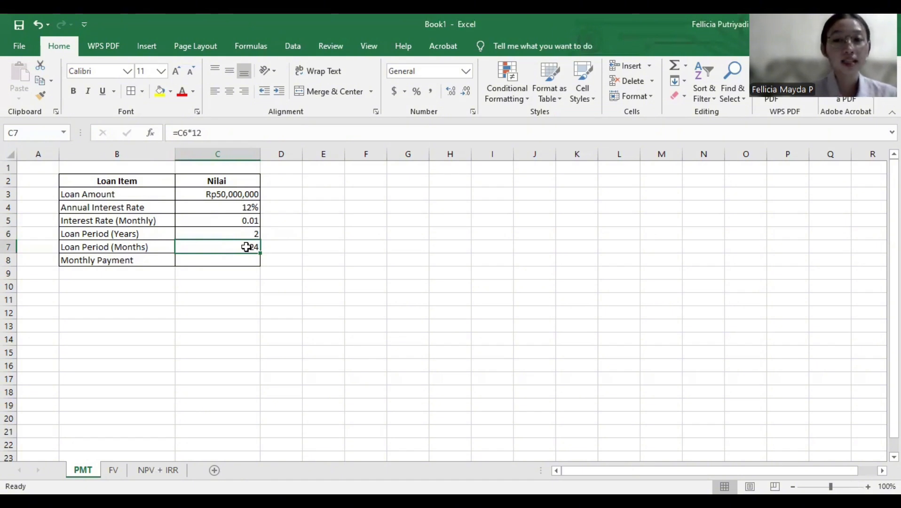
- Calculate the monthly loan payment in C8 with the formula =PMT(C5,C7,-50000000)
left_click(242, 262)
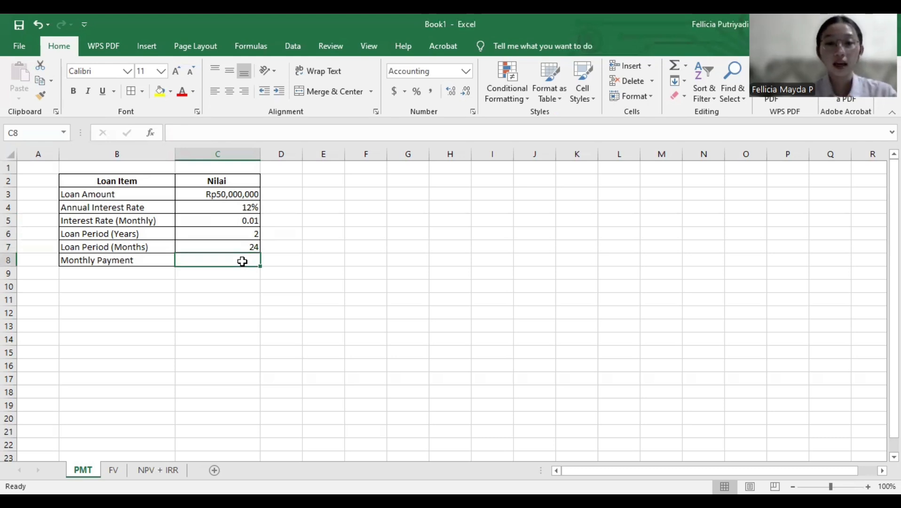
type("=")
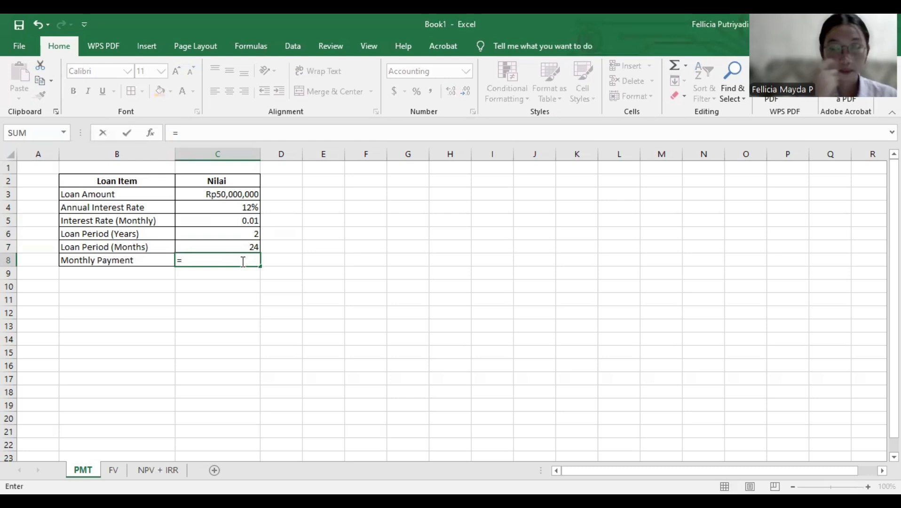
key("BackSpace")
type("PMT")
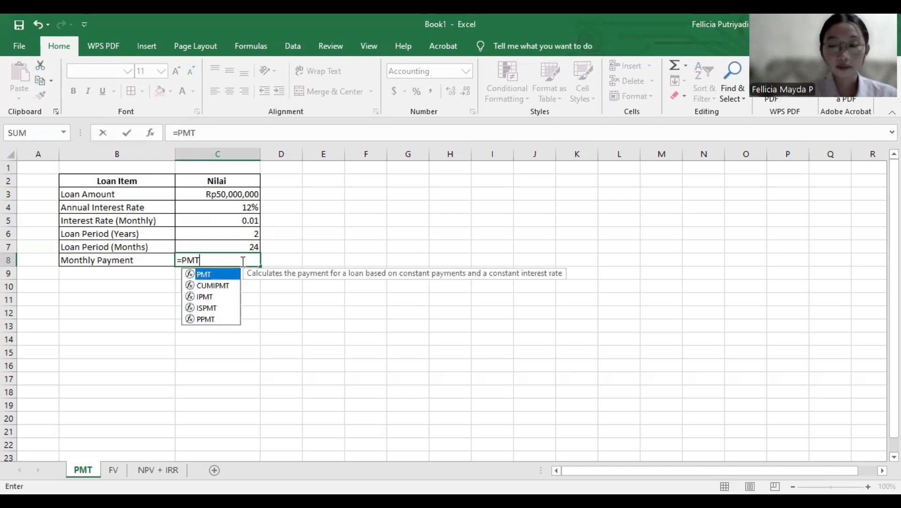
type("(")
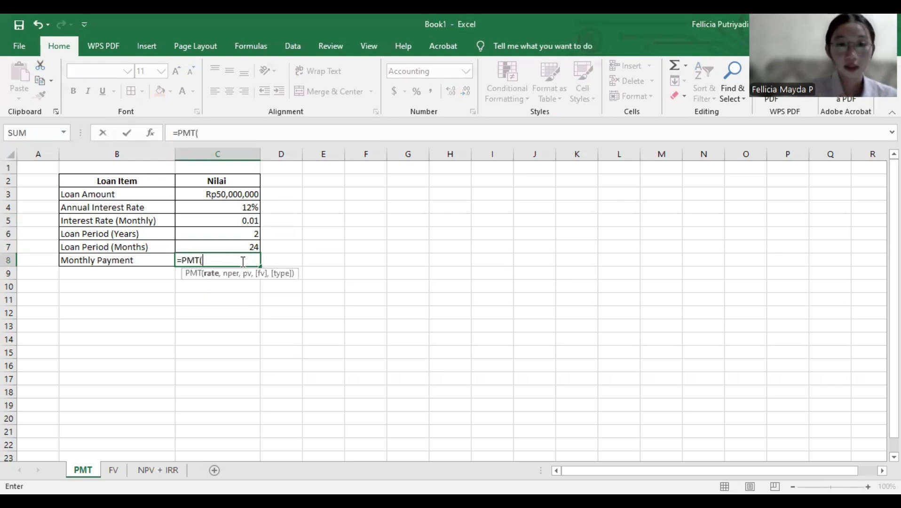
left_click(225, 220)
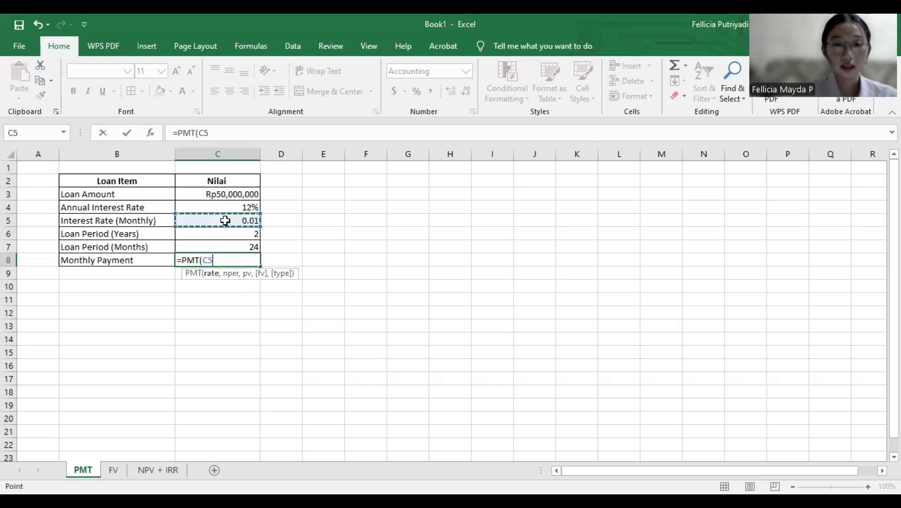
type(",")
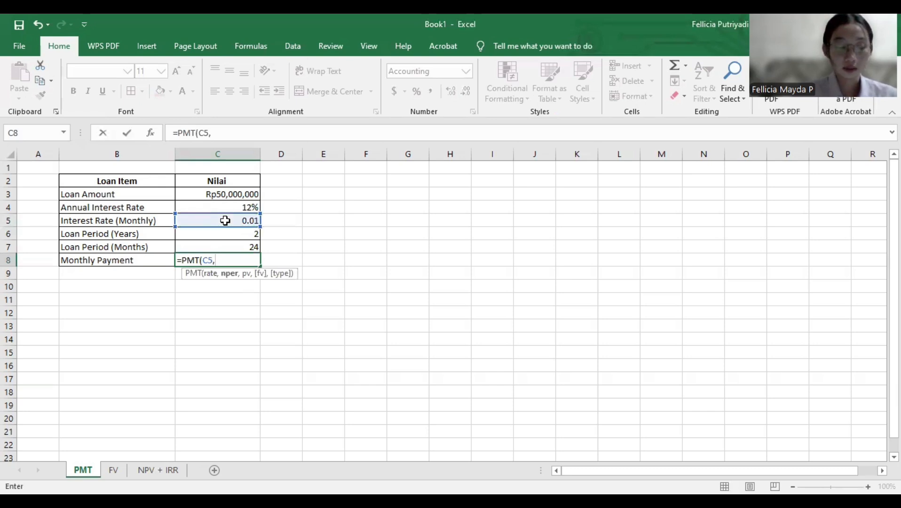
left_click(228, 247)
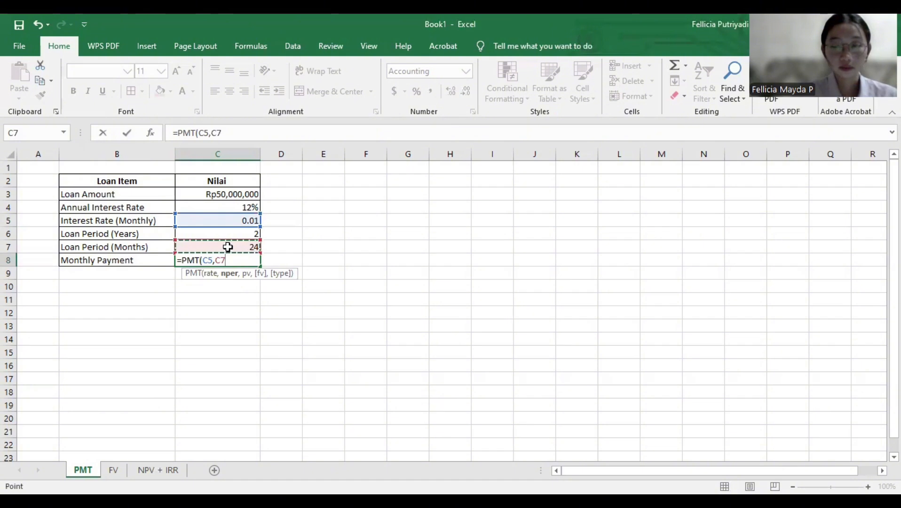
type(",-500")
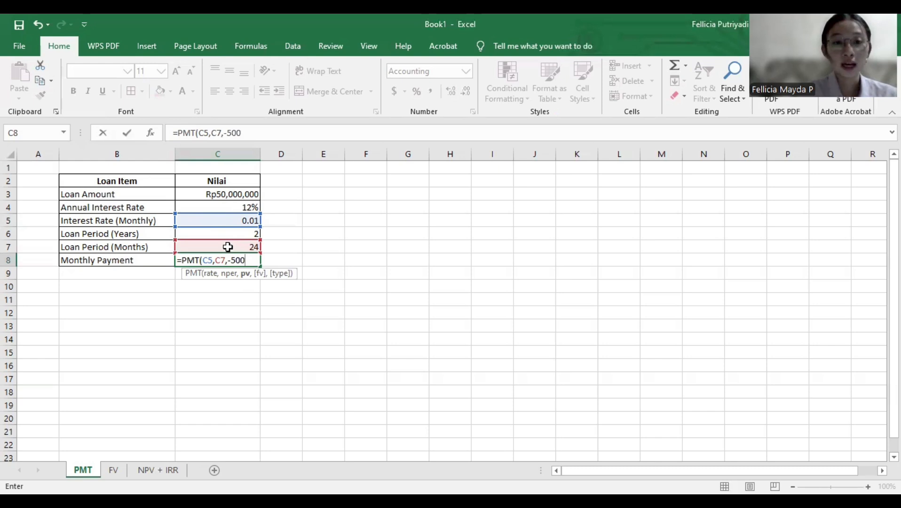
type("00000")
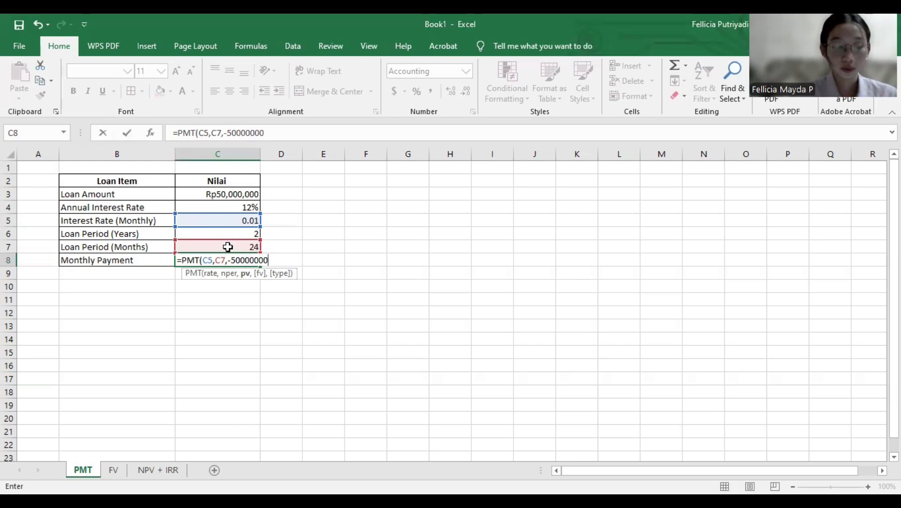
type(")")
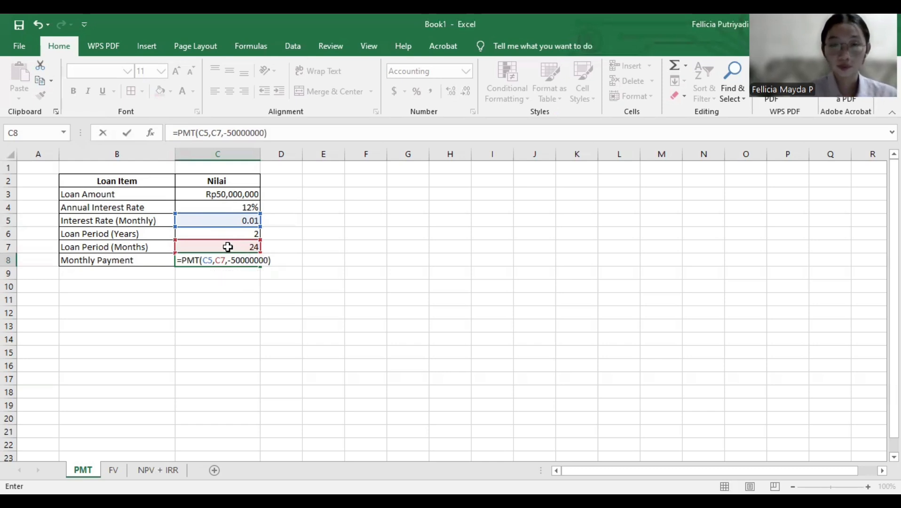
key("Return")
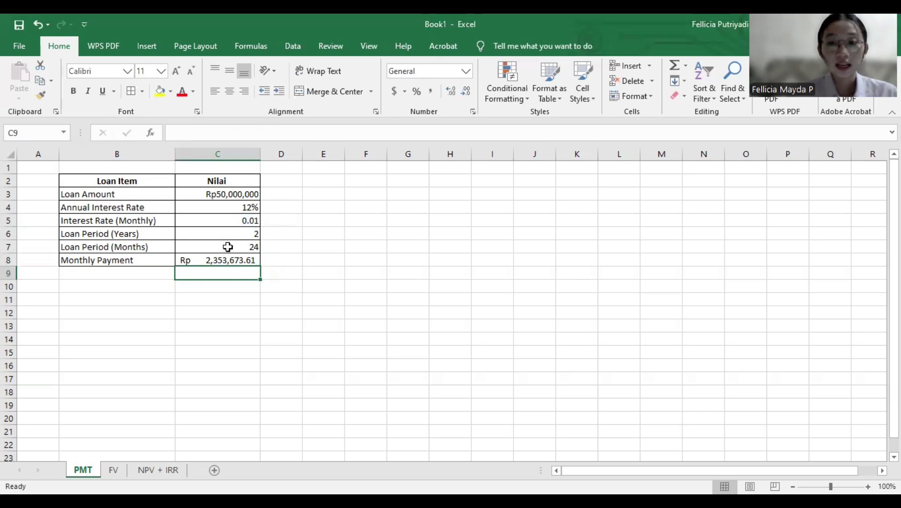
left_click(228, 260)
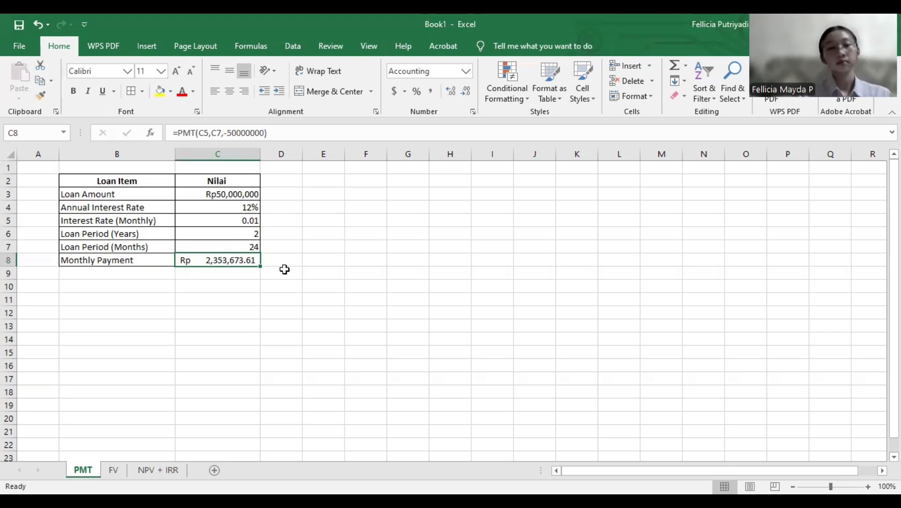
left_click(323, 282)
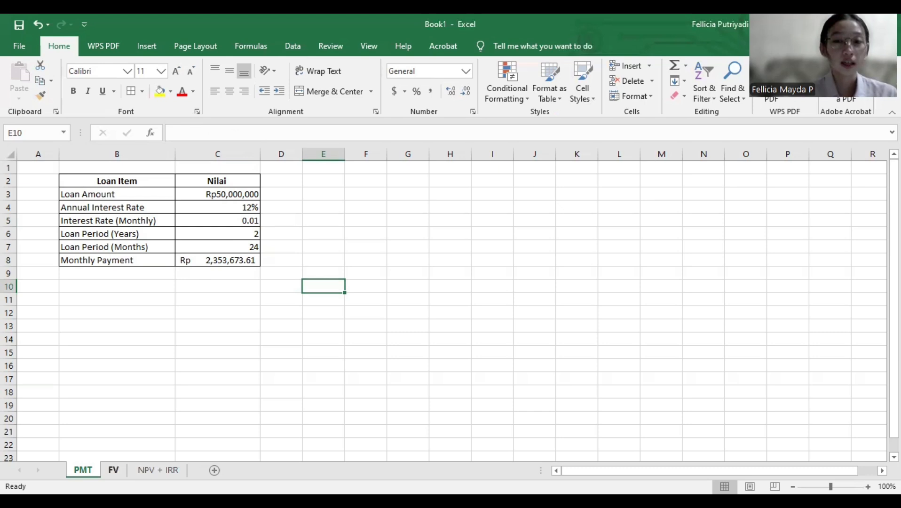
- Open the FV sheet and examine its monthly deposit, monthly interest rate and saving period cells
left_click(113, 469)
left_click(306, 232)
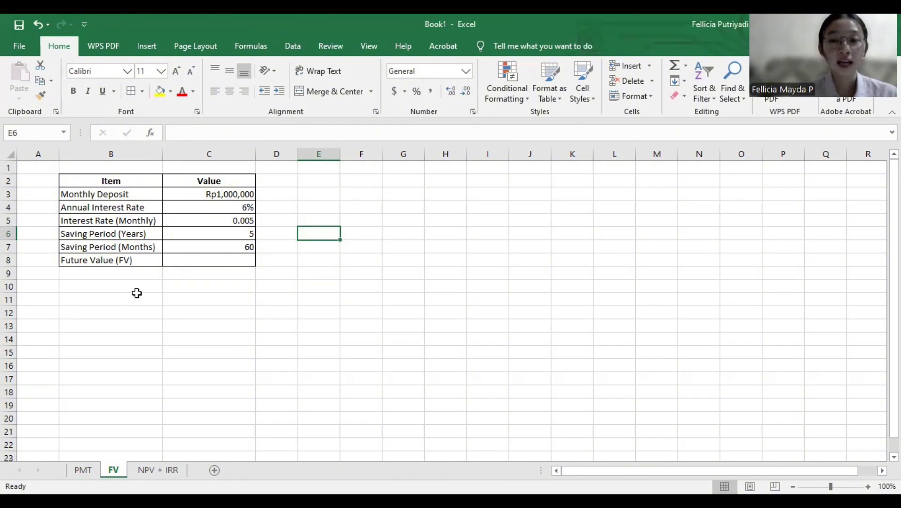
left_click(234, 193)
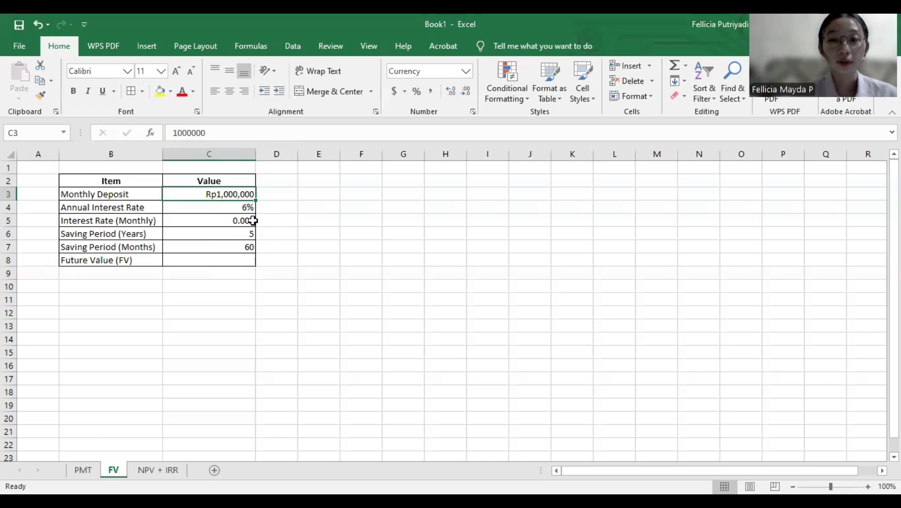
left_click(217, 220)
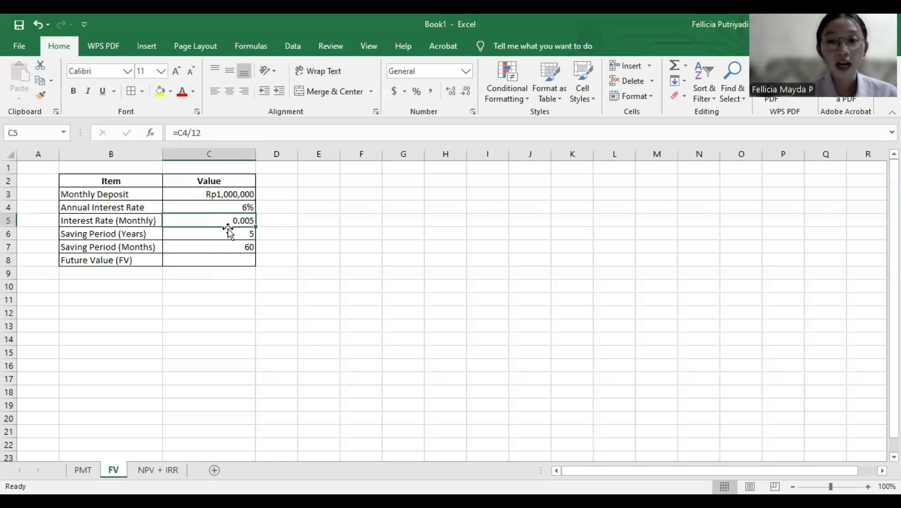
left_click(227, 236)
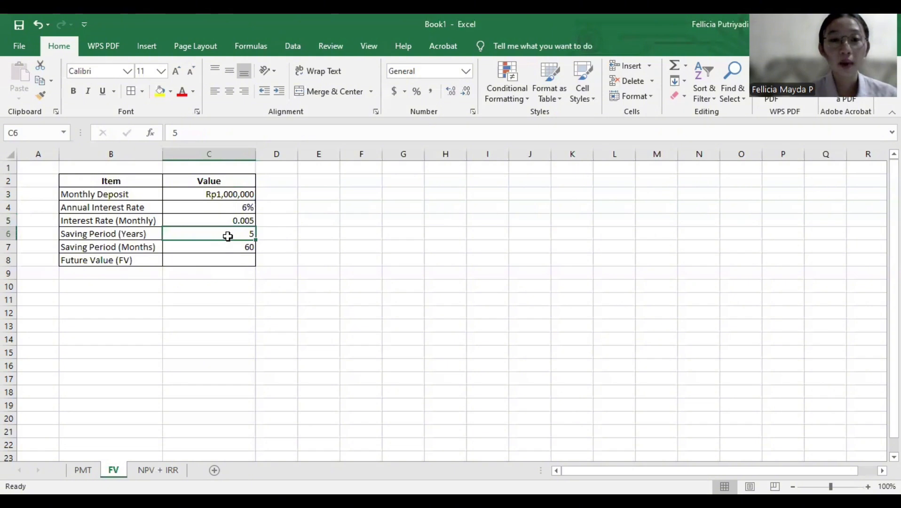
left_click(226, 249)
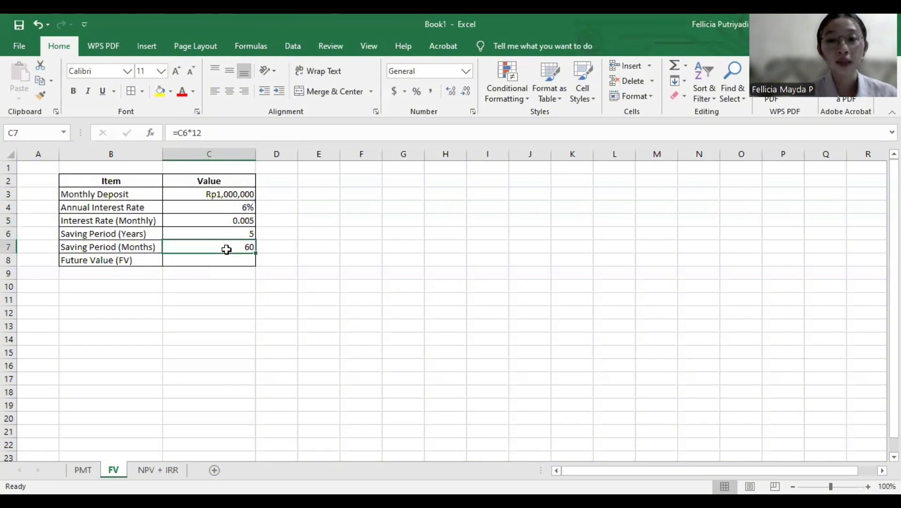
- Calculate the future value of the monthly deposits in C8 with the formula =FV(C5,C7,-1000000,0,0)
left_click(221, 261)
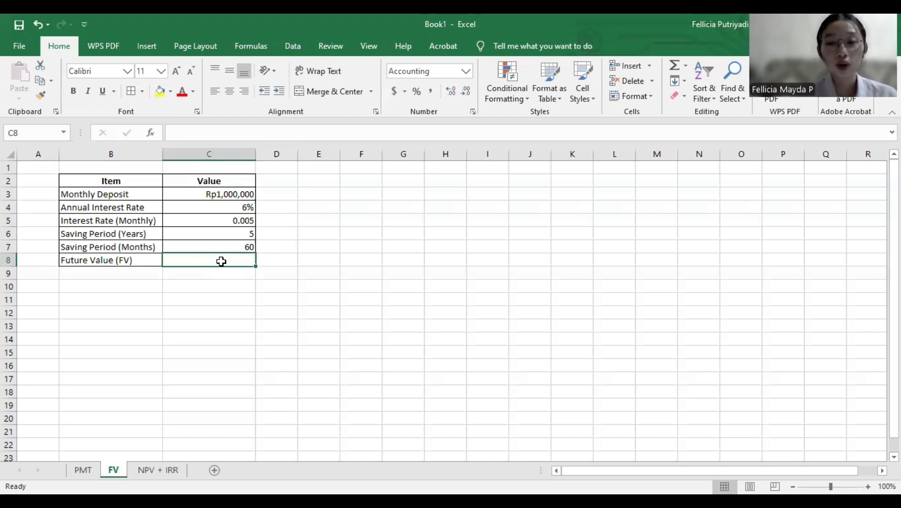
type("=")
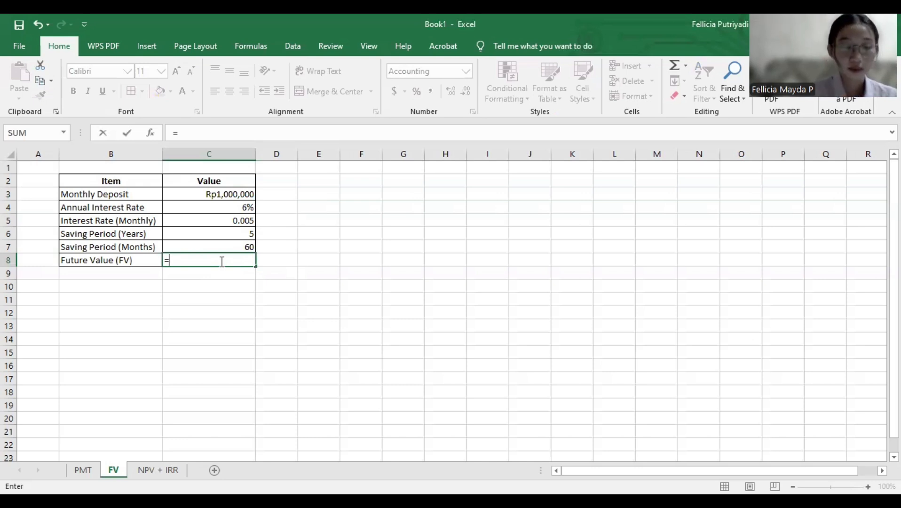
type("FV")
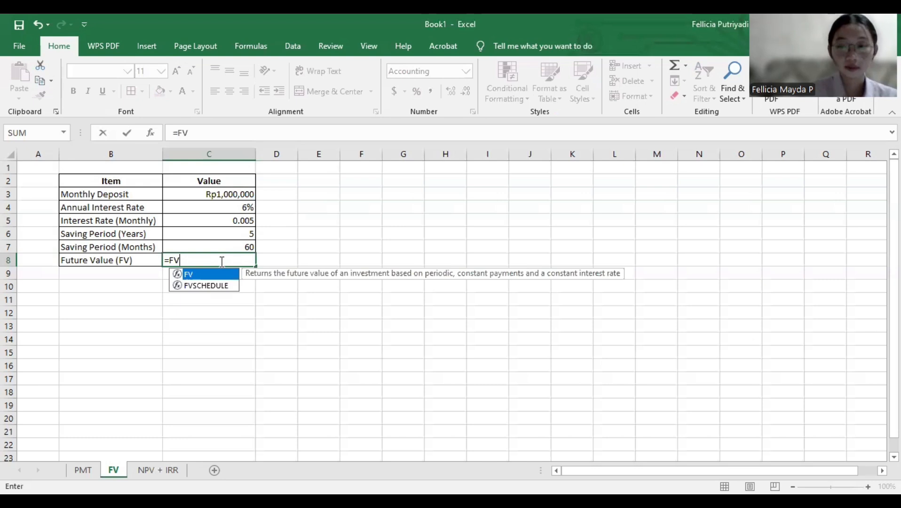
type("(")
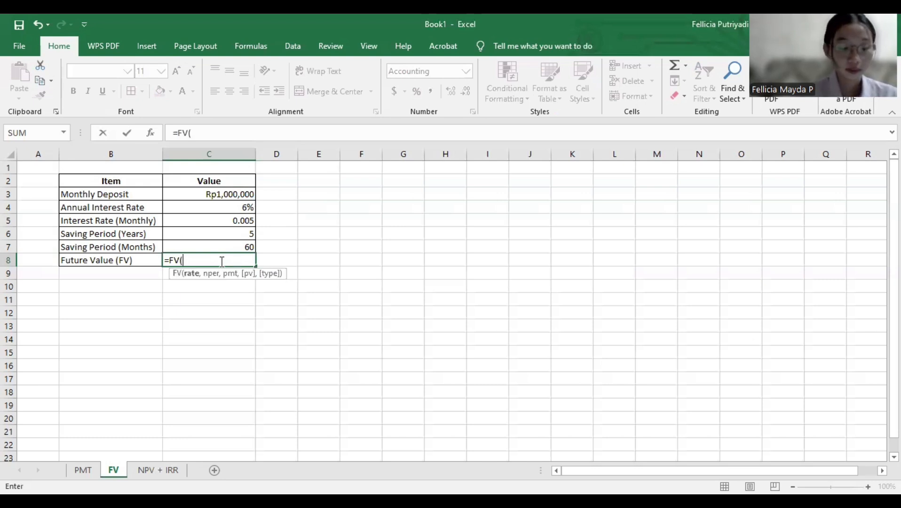
left_click(212, 216)
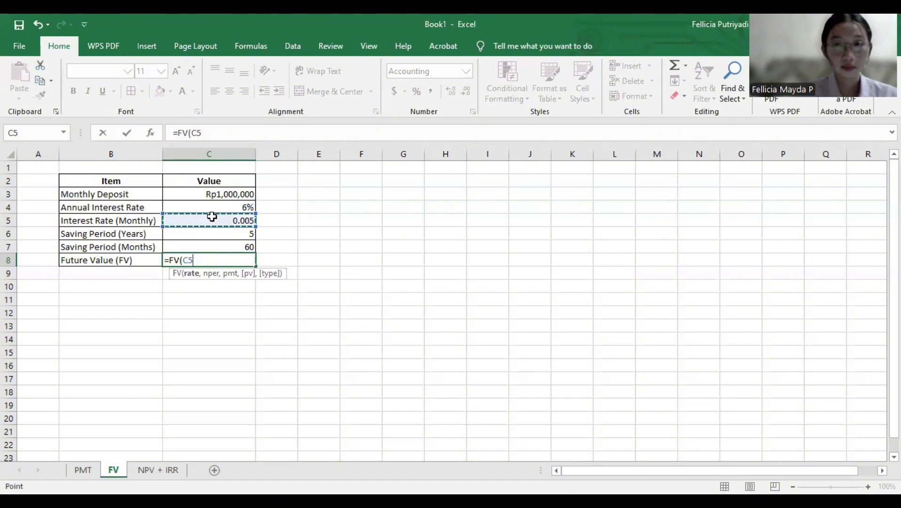
type(",")
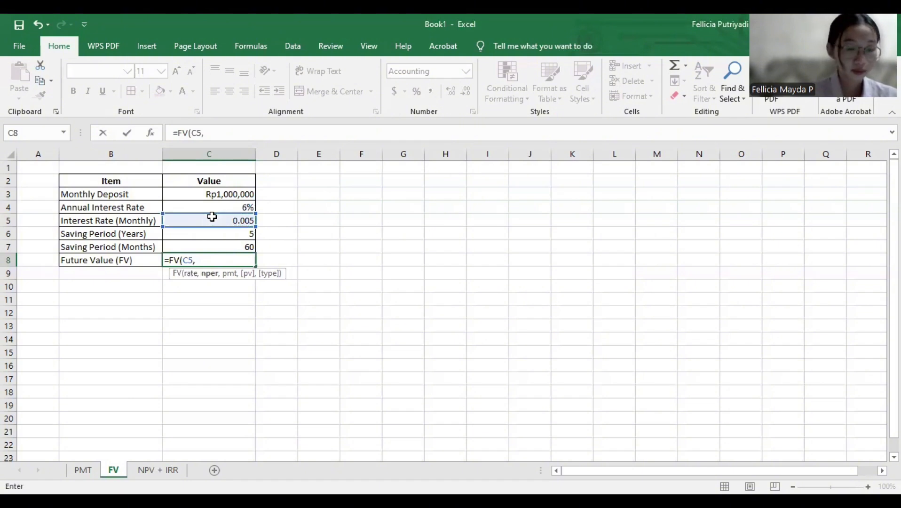
left_click(214, 245)
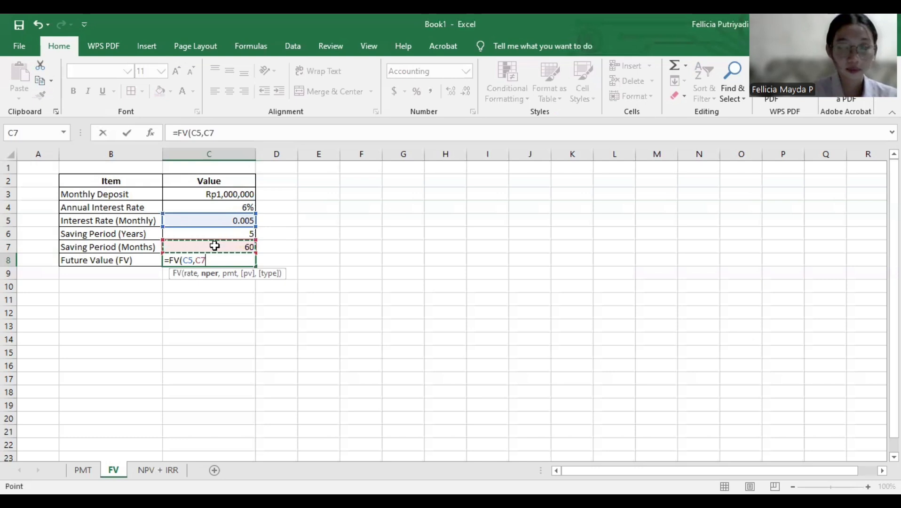
type(",")
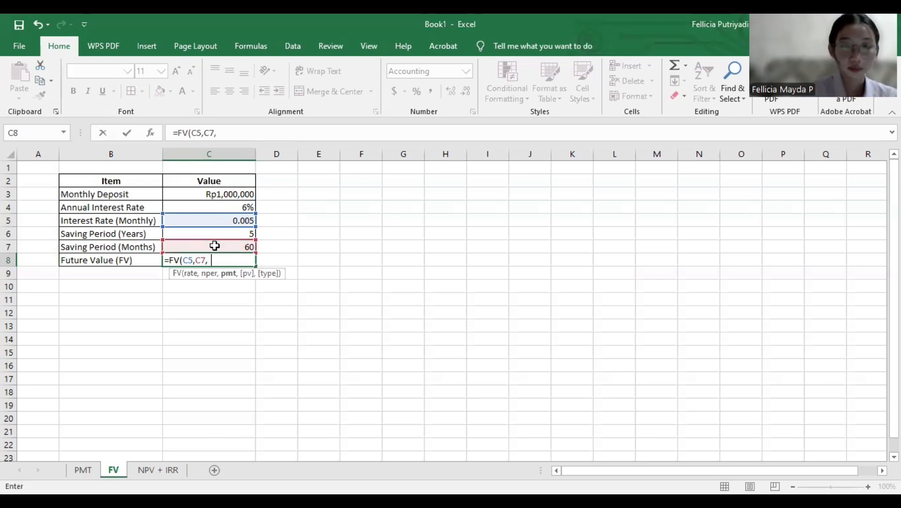
type("-1")
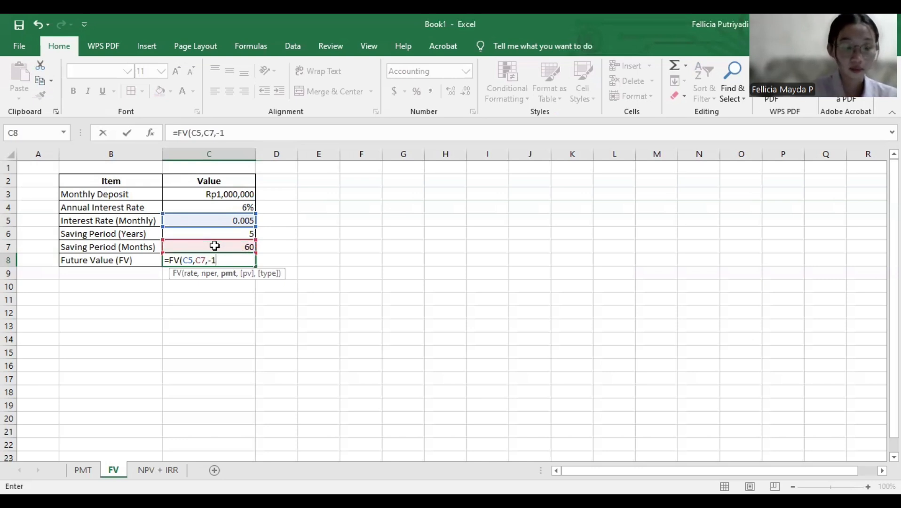
type("000000")
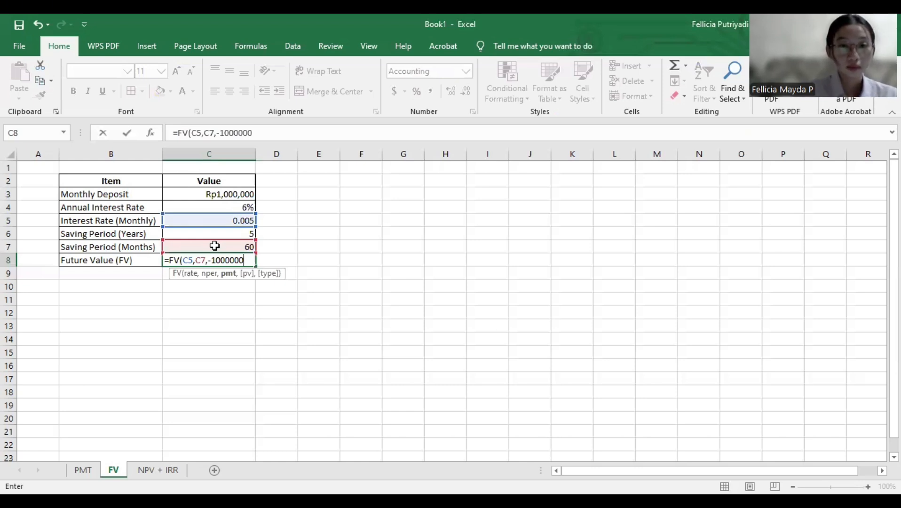
type(",0")
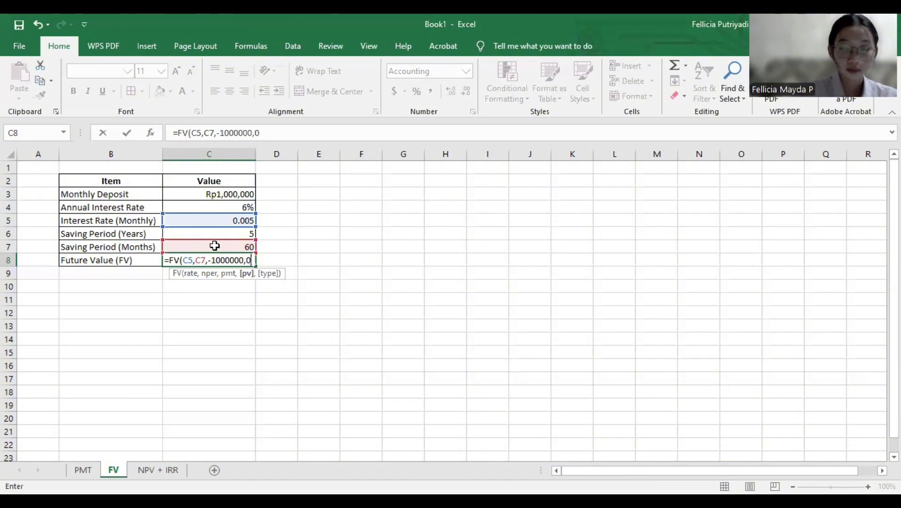
type(",0")
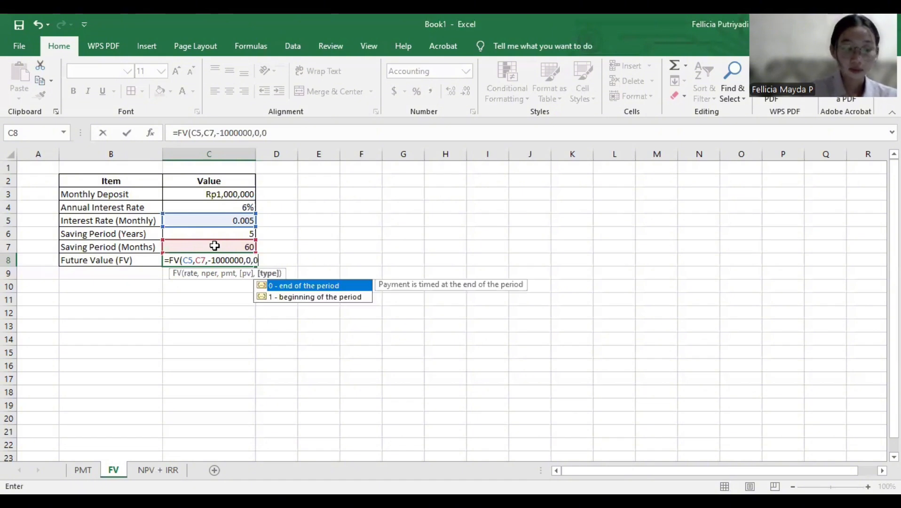
type(")")
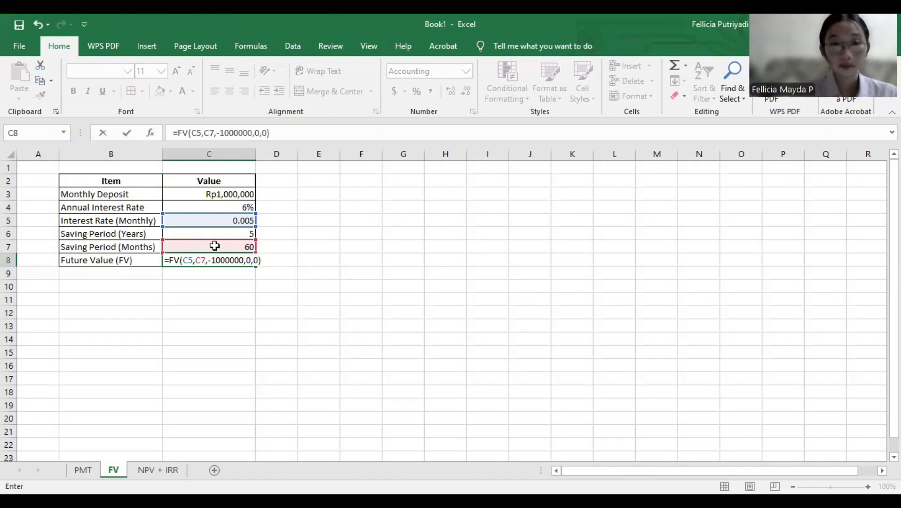
key("Return")
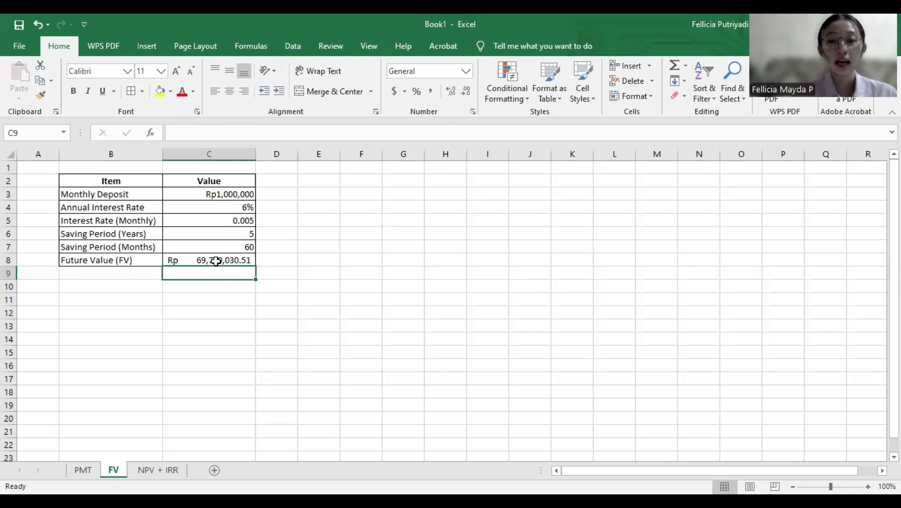
left_click(216, 262)
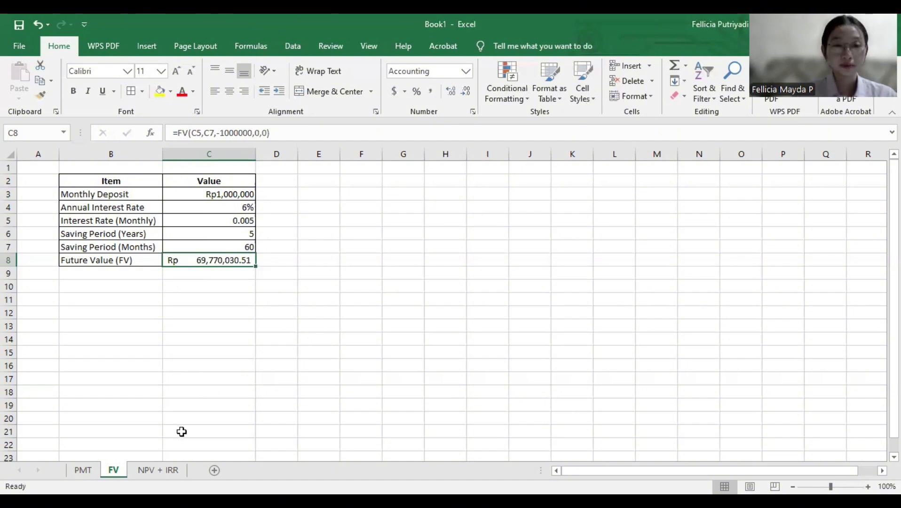
- Open the NPV + IRR sheet and calculate the net present value in C10 with the formula =NPV(E5,C4:C8)+C3
left_click(158, 469)
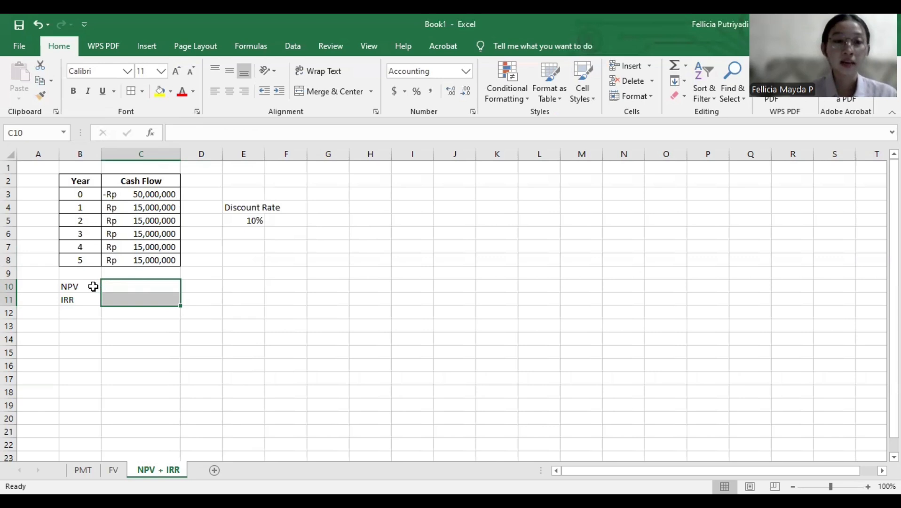
left_click(371, 301)
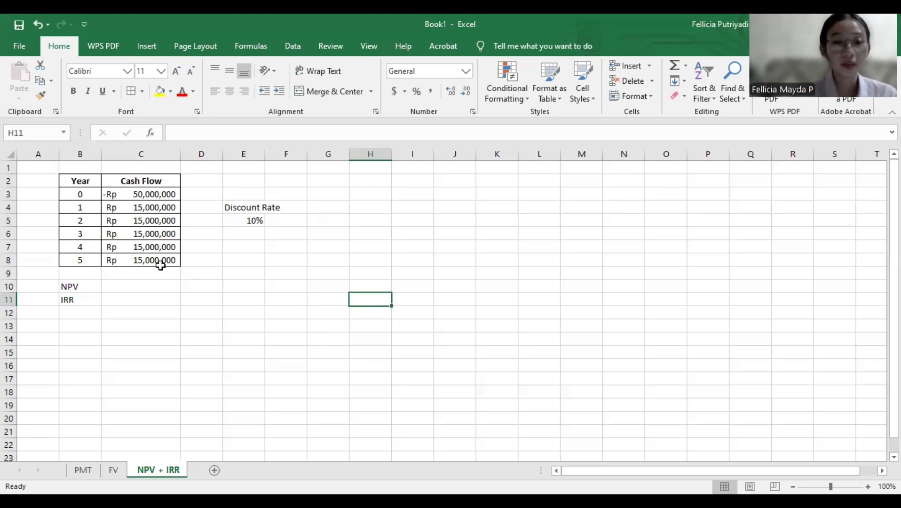
left_click(146, 287)
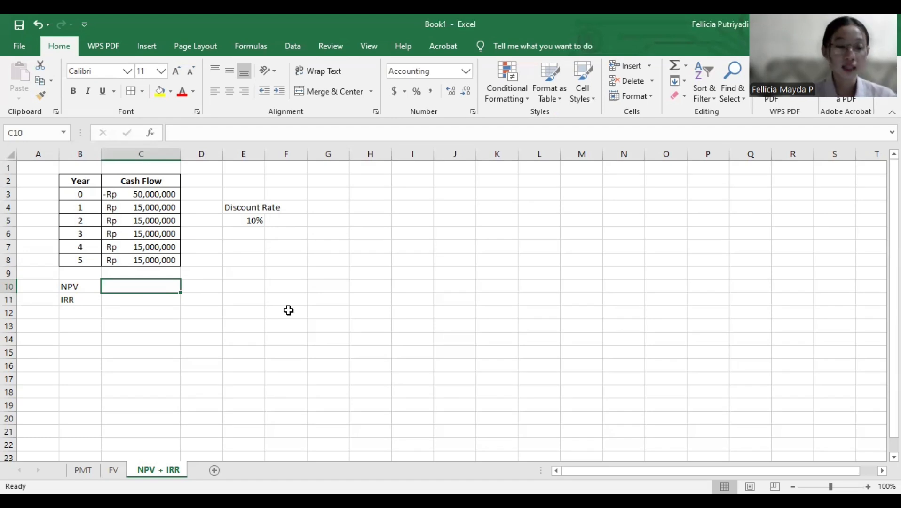
type("=")
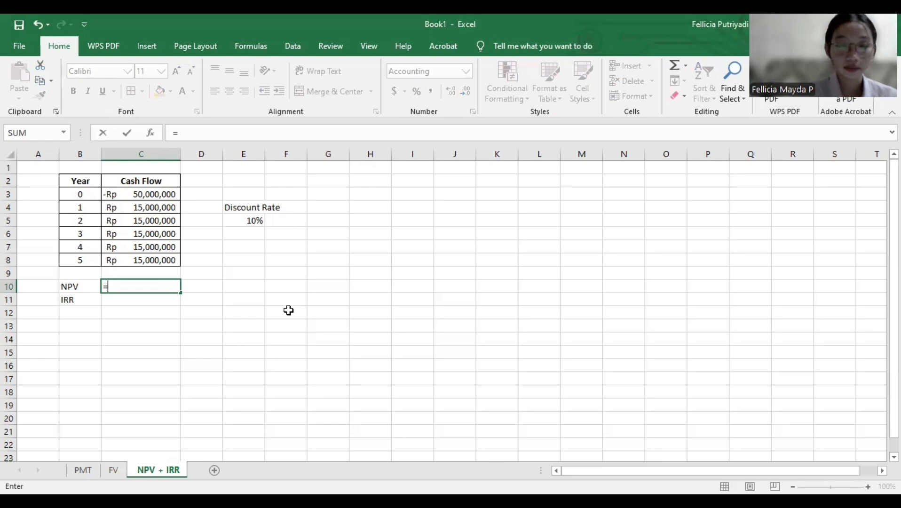
type("NPV(")
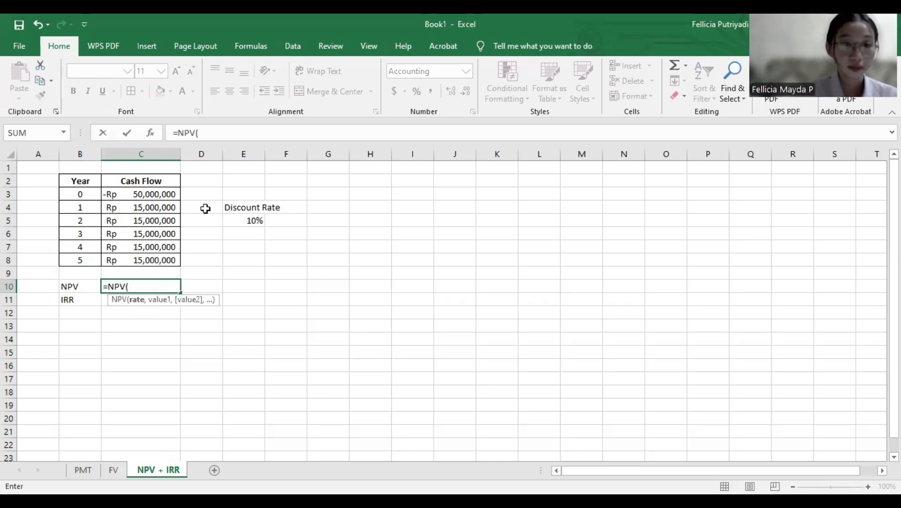
left_click(253, 221)
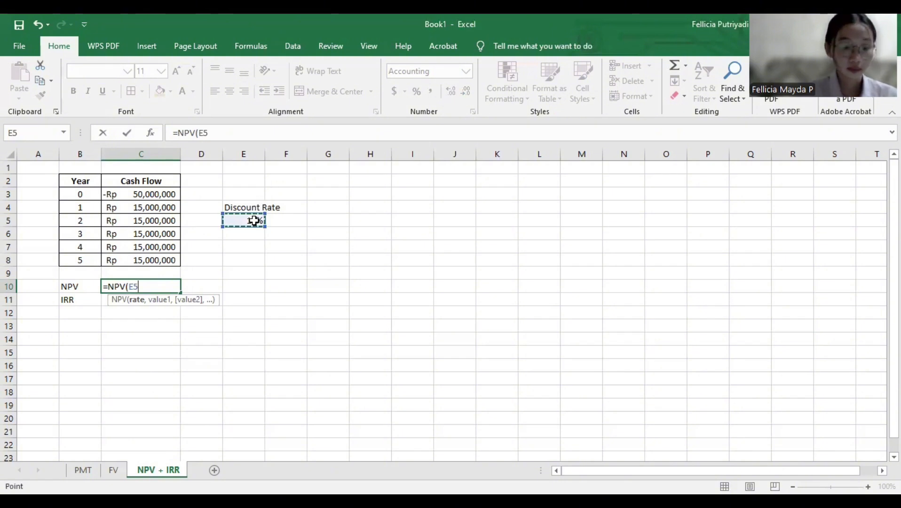
type(",")
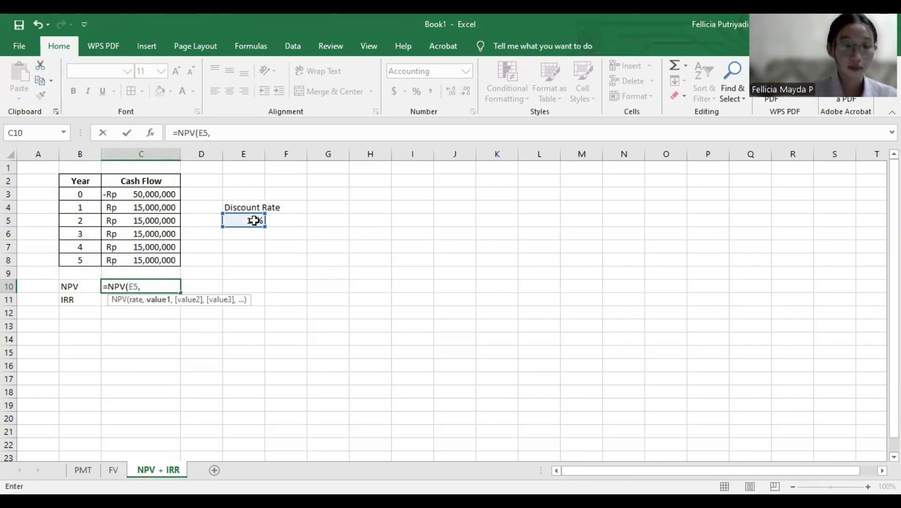
left_click(147, 208)
left_click_drag(147, 207, 149, 261)
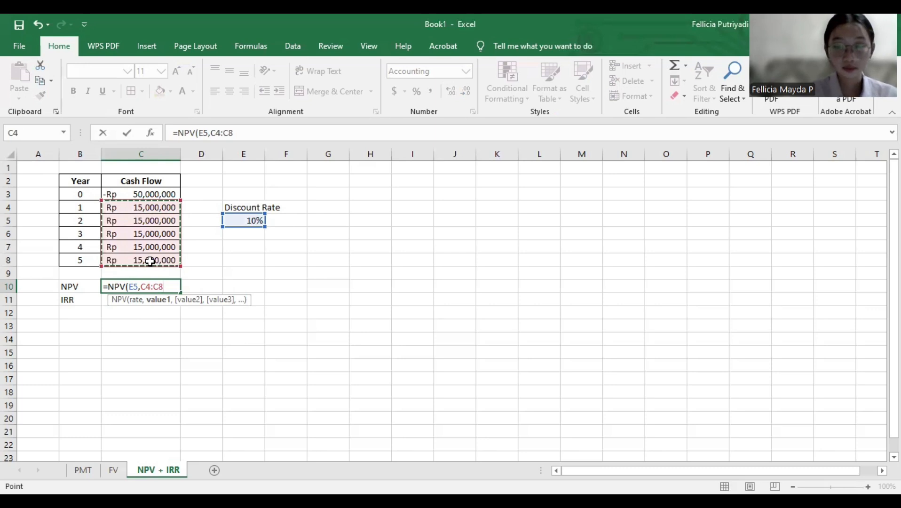
type(",")
key("BackSpace")
type(")")
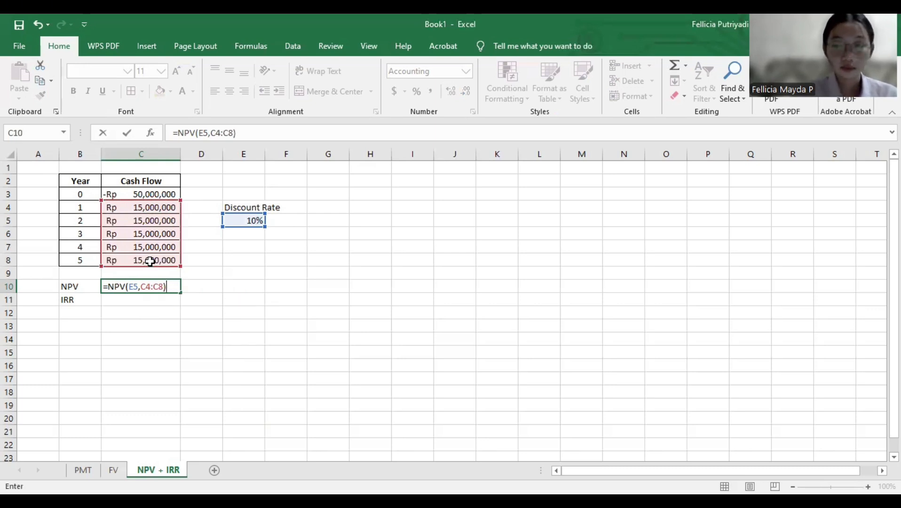
type("+")
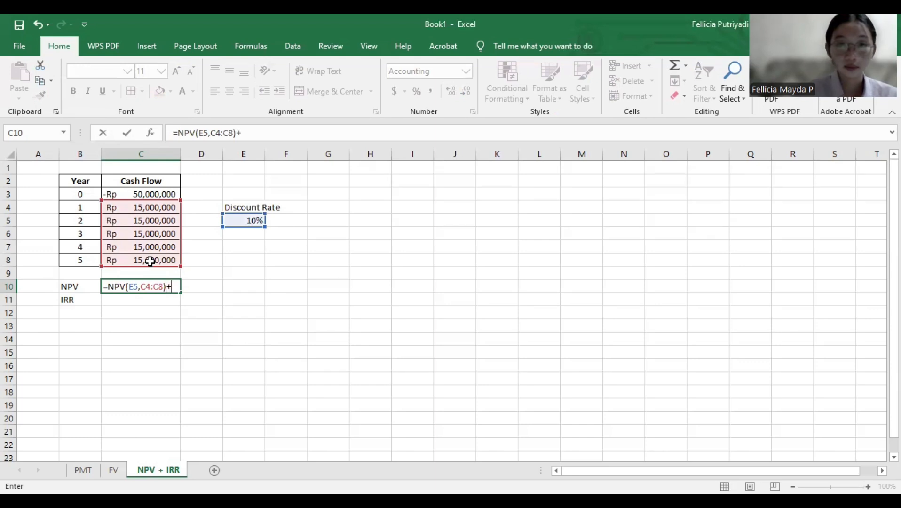
left_click(137, 191)
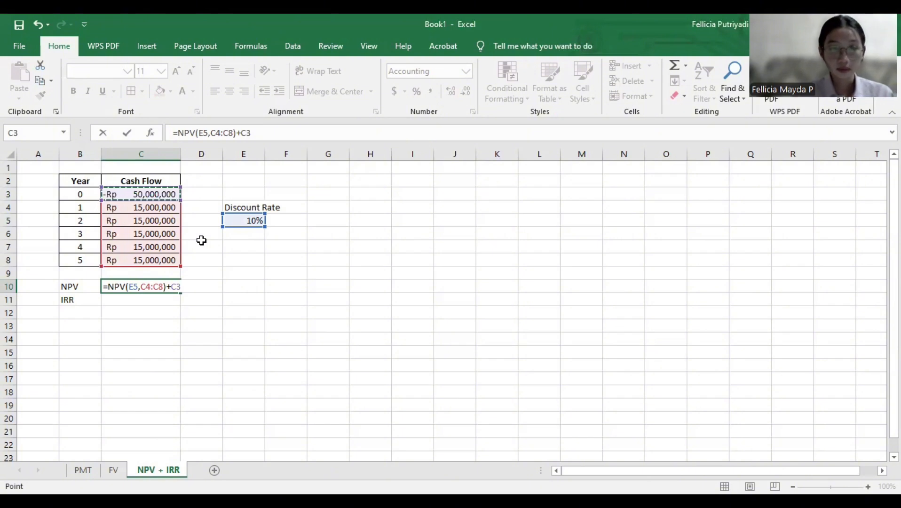
key("Return")
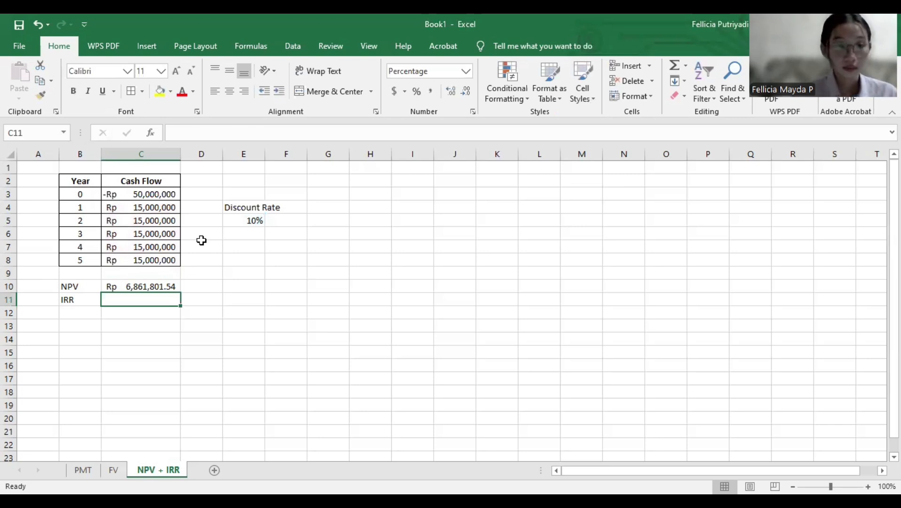
left_click(163, 286)
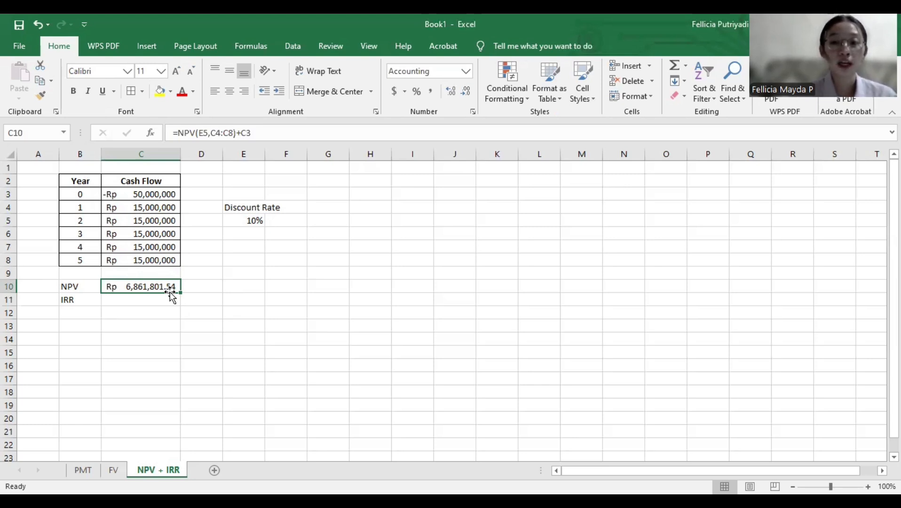
- Try to calculate the internal rate of return in C11 with the formula =IRR(C4:C8)
left_click(152, 298)
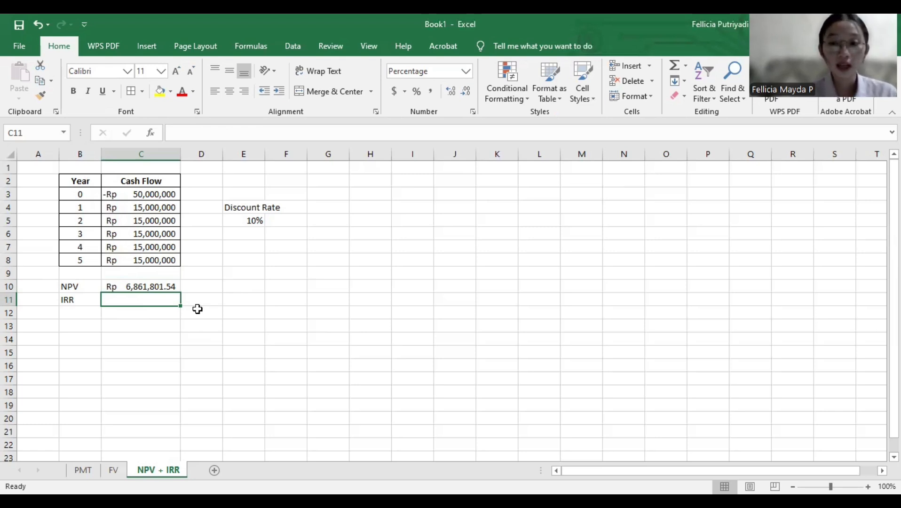
type("=")
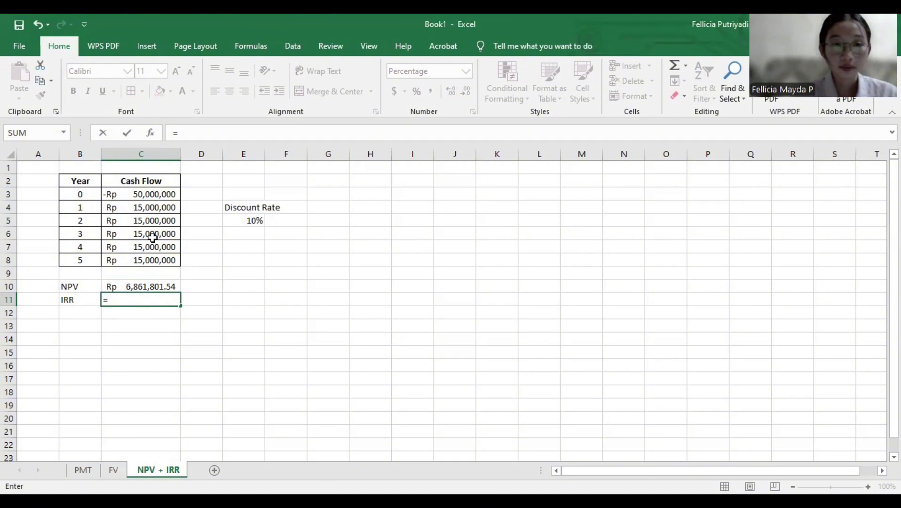
type("IRR")
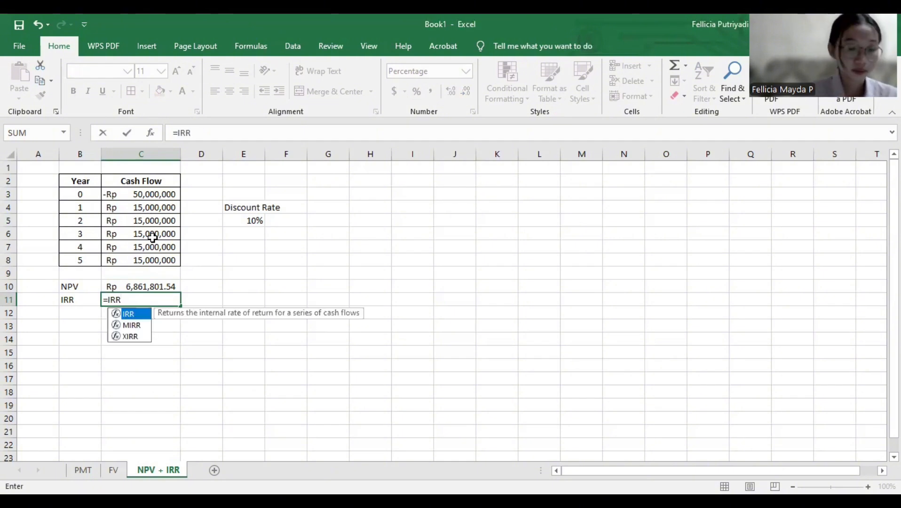
type("(")
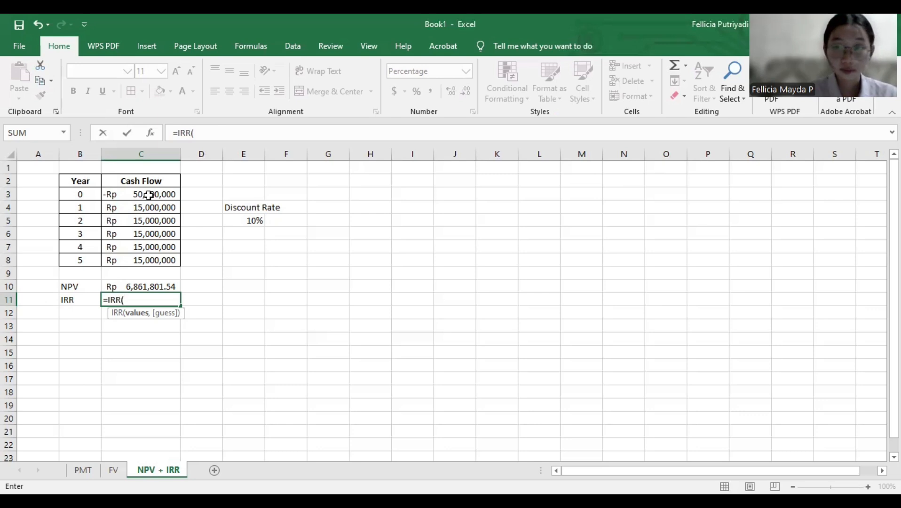
left_click_drag(148, 194, 151, 256)
left_click_drag(146, 209, 146, 260)
type(")")
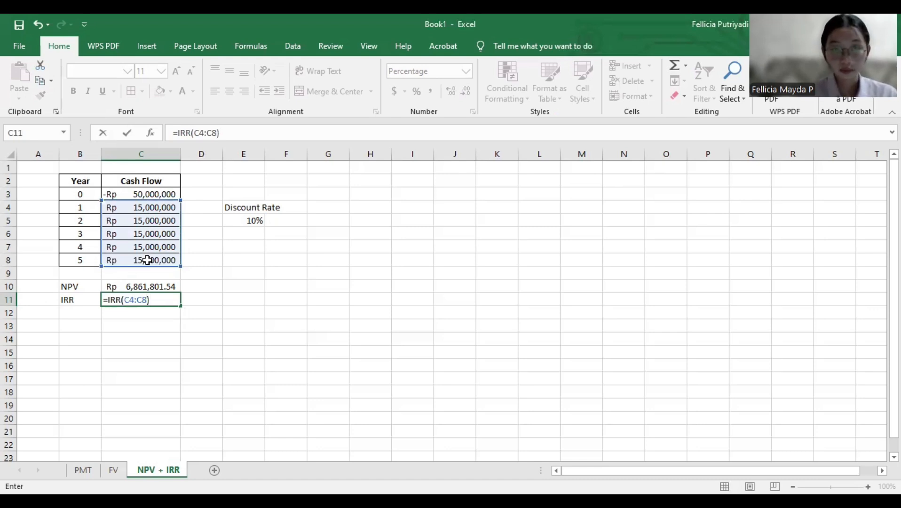
key("Return")
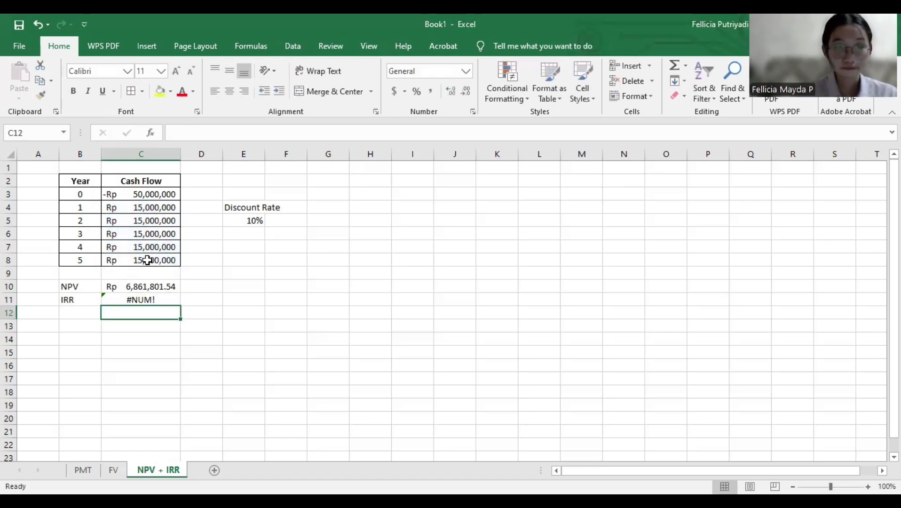
key("Up")
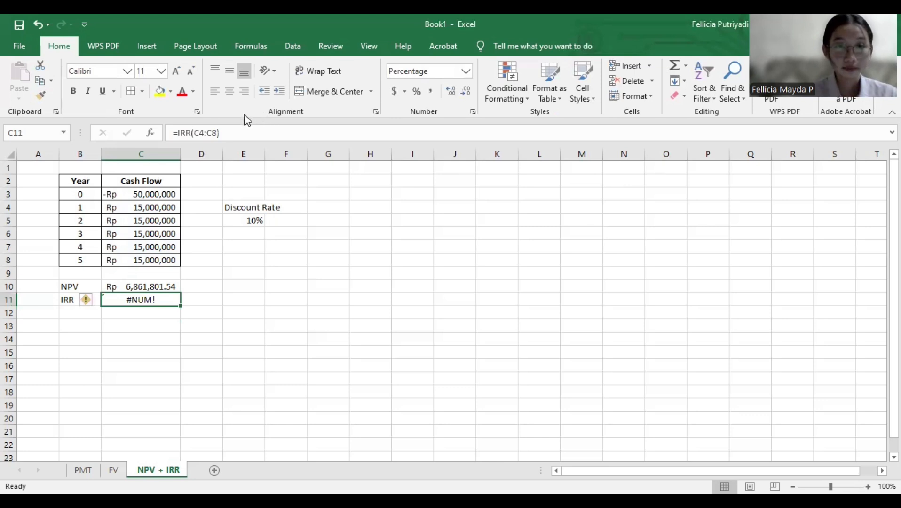
- Correct the internal rate of return formula in C11 to =IRR(C3:C8) so its range includes the year 0 cash flow
left_click(217, 132)
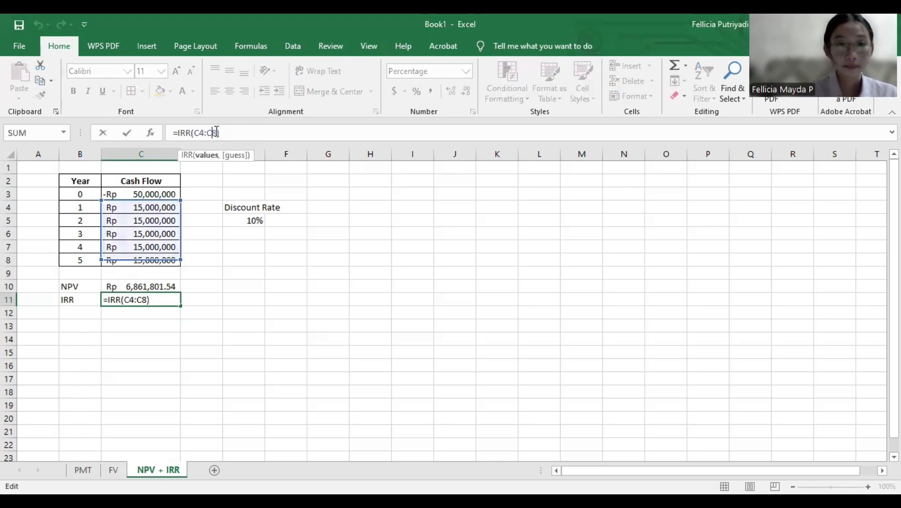
key("BackSpace")
key("BackSpace")
key("BackSpace")
key("BackSpace")
key("BackSpace")
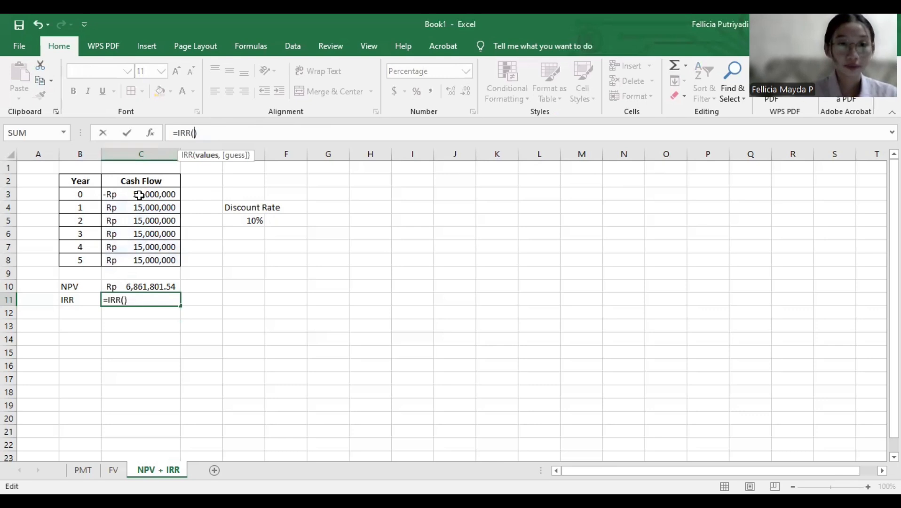
left_click(137, 194)
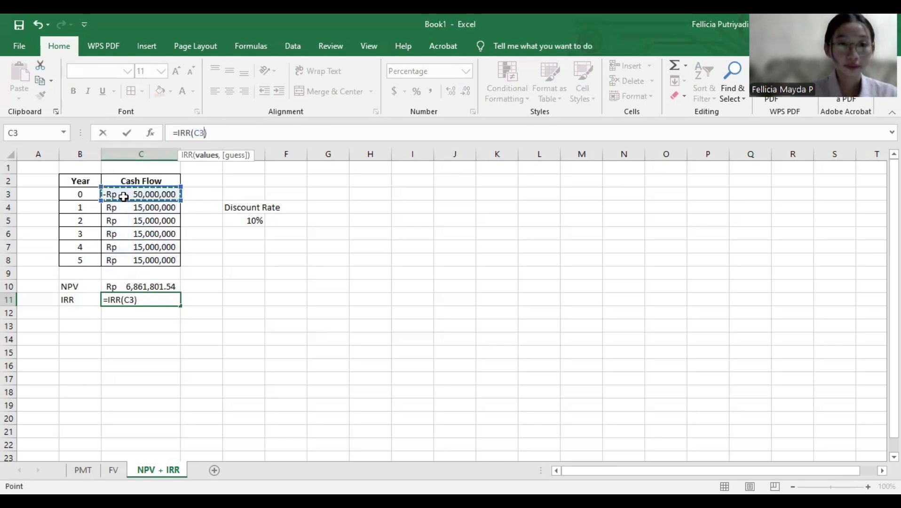
left_click_drag(122, 195, 132, 257)
key("Return")
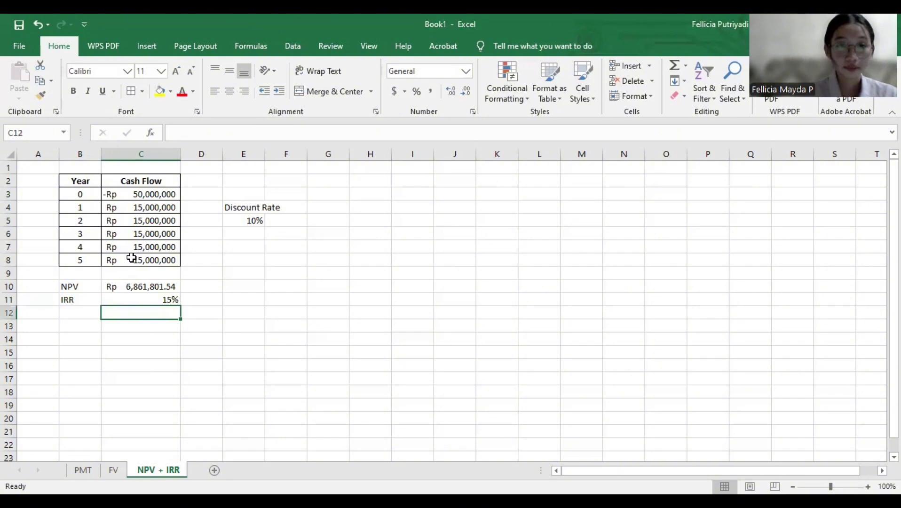
- Compare the internal rate of return in C11 with the discount rate in E5
left_click(165, 299)
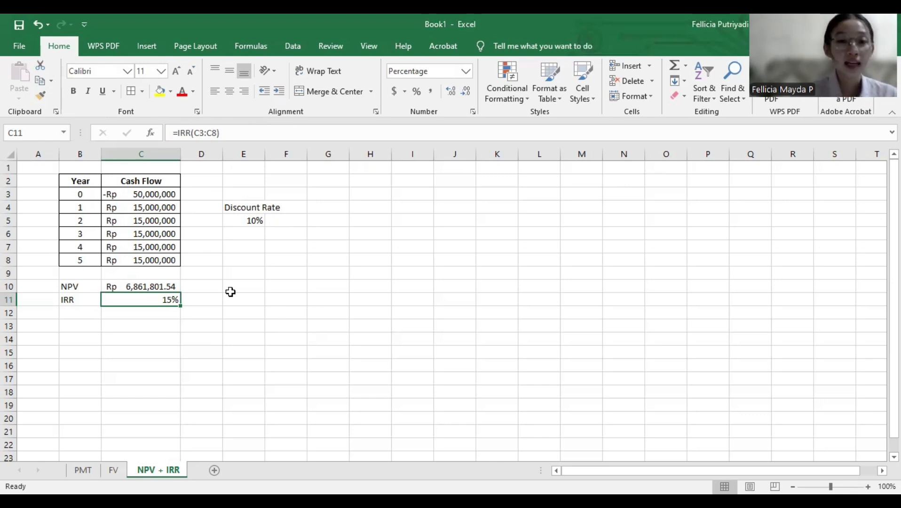
left_click(257, 219)
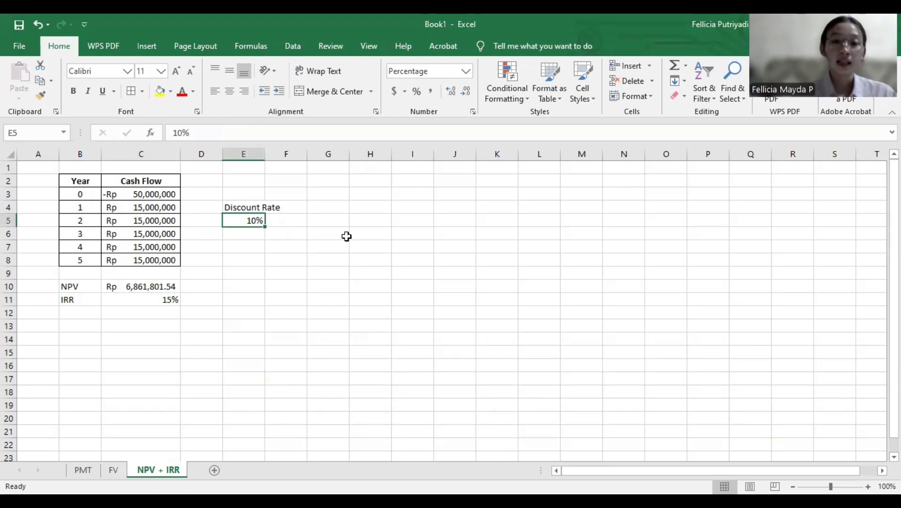
left_click(324, 230)
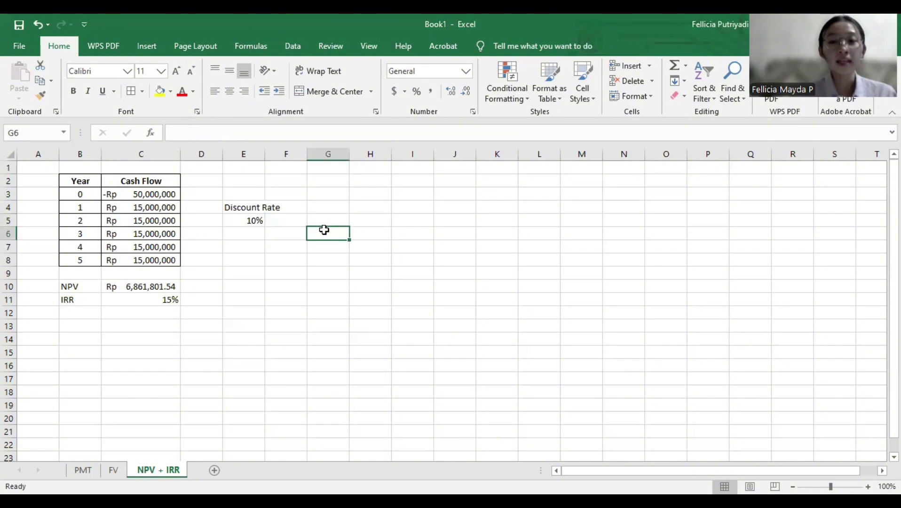